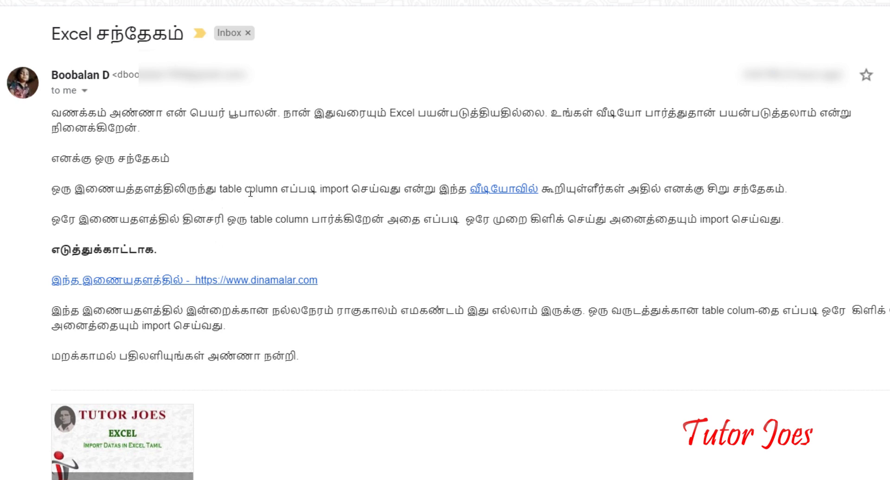
Read the email's question about importing table columns and open its gold rate page link in a new tab
left_click_drag(223, 188, 327, 201)
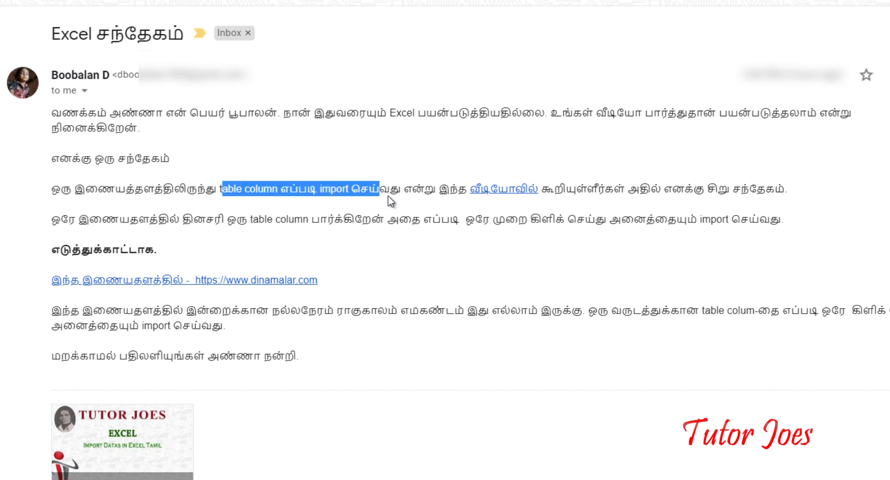
left_click_drag(388, 197, 408, 202)
left_click(394, 217)
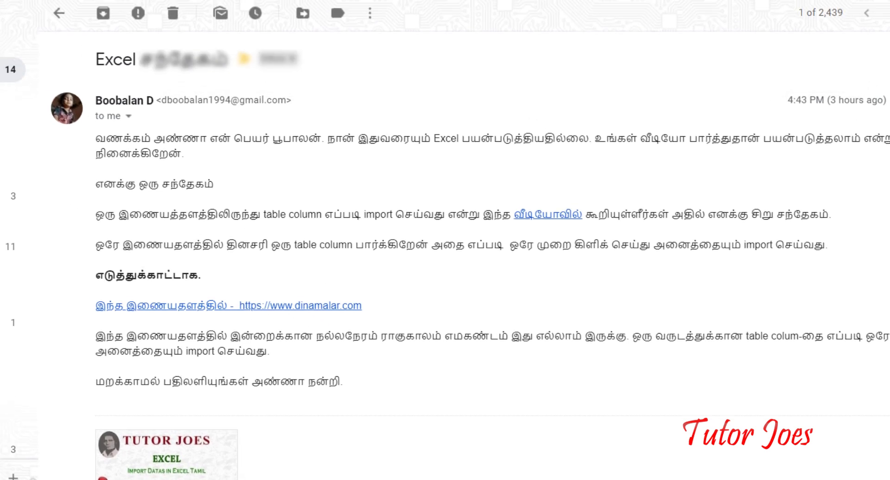
left_click(234, 288)
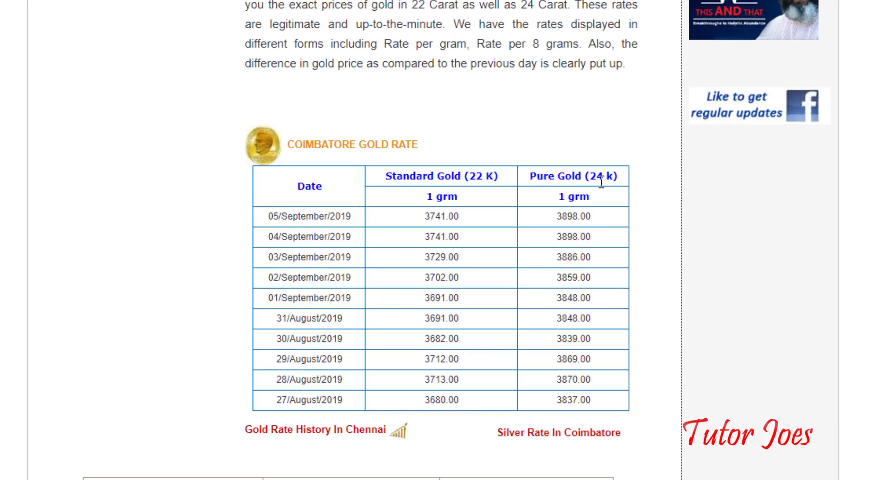
Scroll the LiveChennai page to review the Coimbatore gold rate table
scroll(603, 185, "down", 2)
scroll(487, 130, "up", 2)
scroll(408, 248, "down", 2)
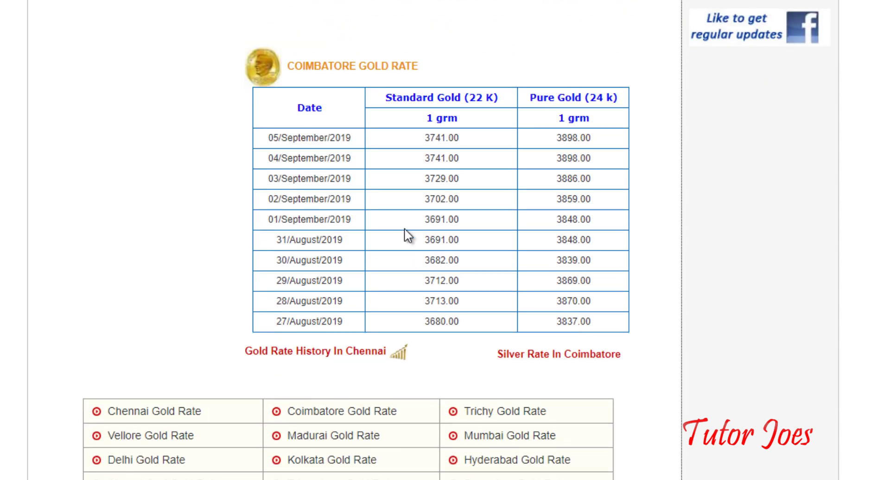
Launch Excel 2016 with a blank workbook by searching 'excel' from the Start menu
key("super")
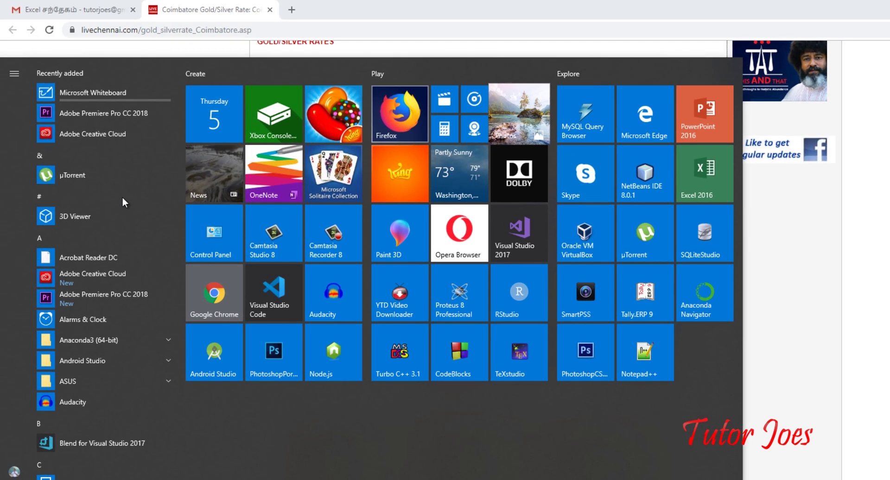
key("super")
key("super")
type("exc")
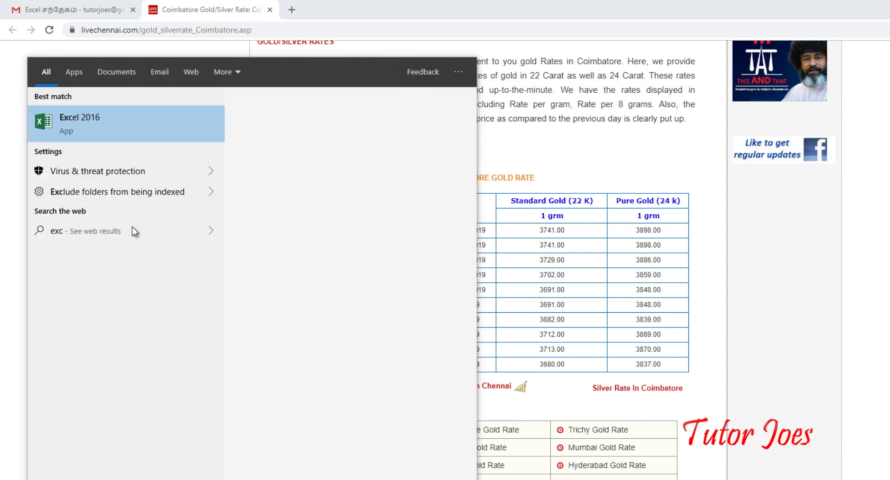
type("el")
key("Return")
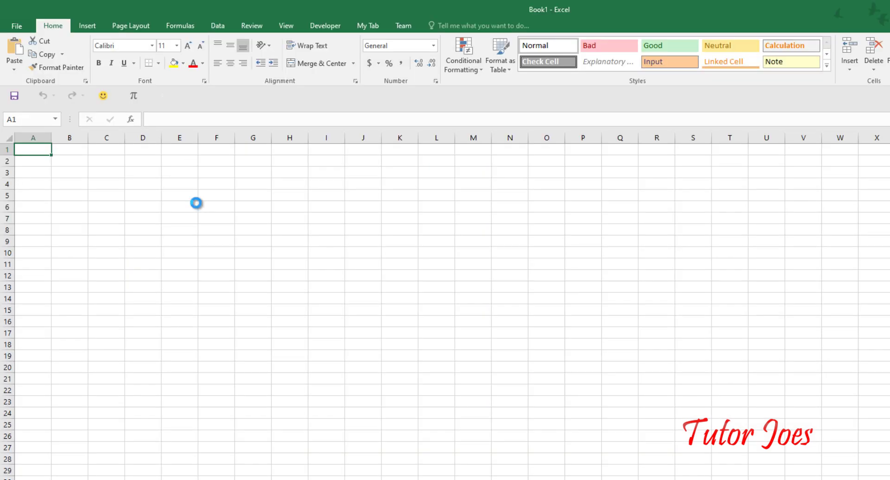
Open Data > From Web, then centre and widen the New Web Query window
scroll(196, 206, "up", 6)
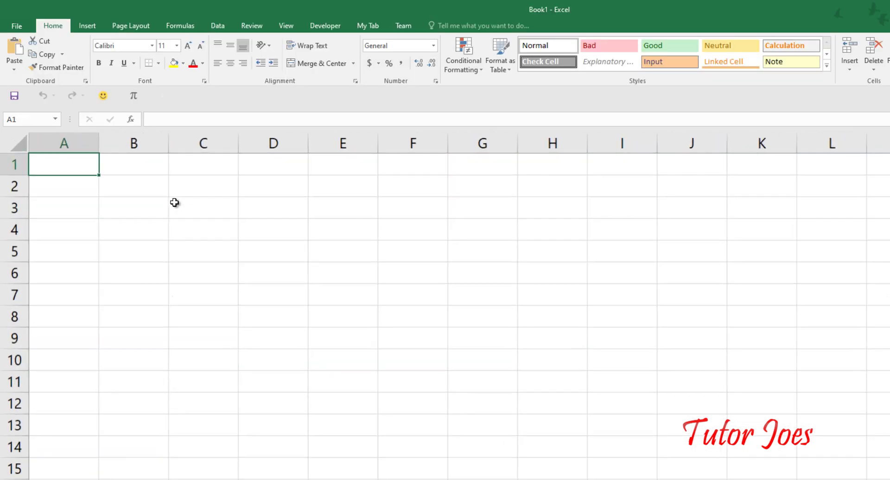
left_click(217, 25)
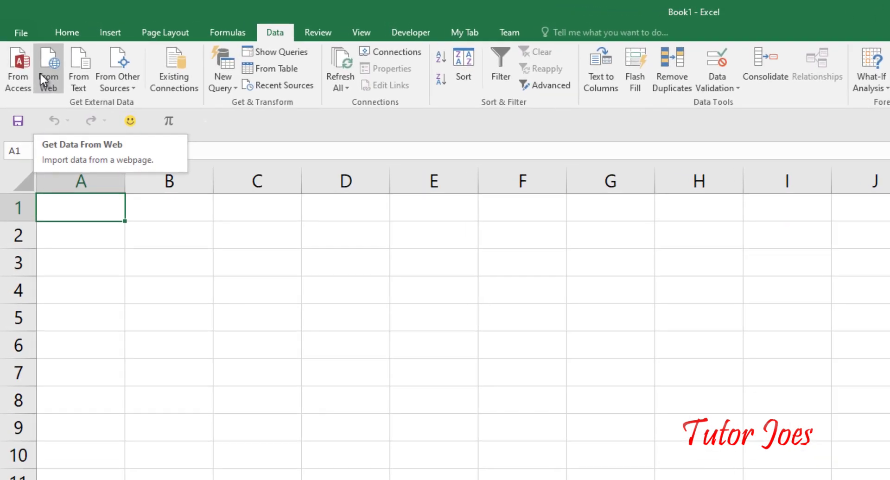
left_click(43, 79)
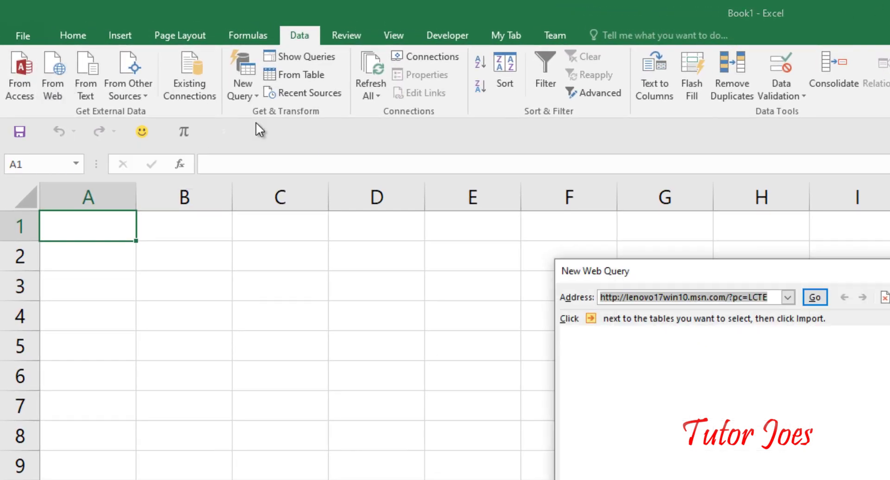
mouse_move(663, 273)
left_mouse_down()
mouse_move(371, 248)
mouse_move(391, 249)
left_mouse_up()
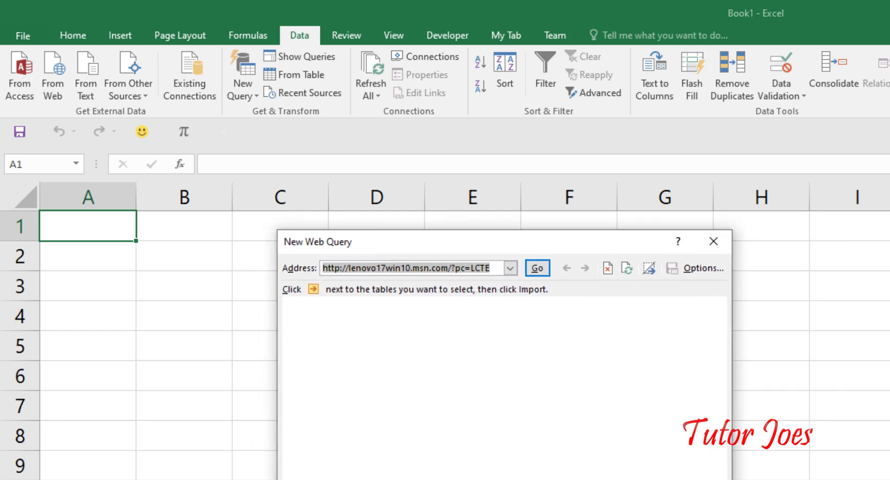
left_click_drag(733, 352, 889, 352)
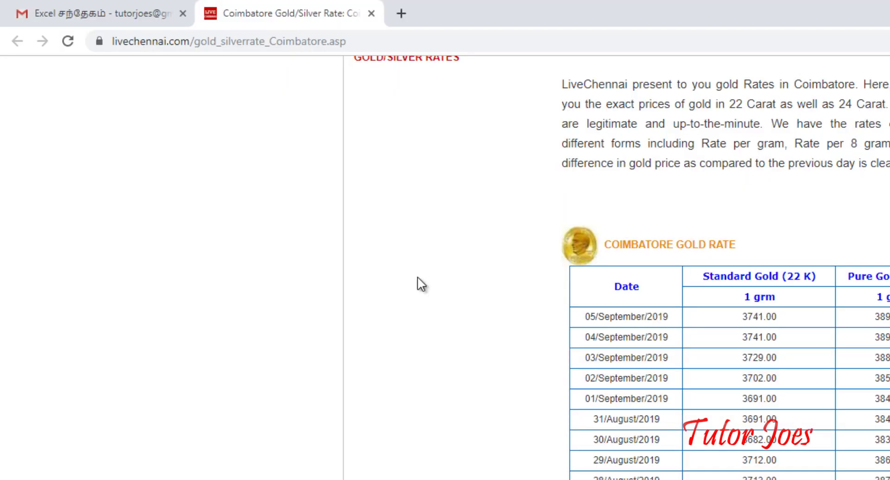
Copy the LiveChennai page URL from Chrome's address bar and switch back to Excel
left_click_drag(428, 46, 100, 47)
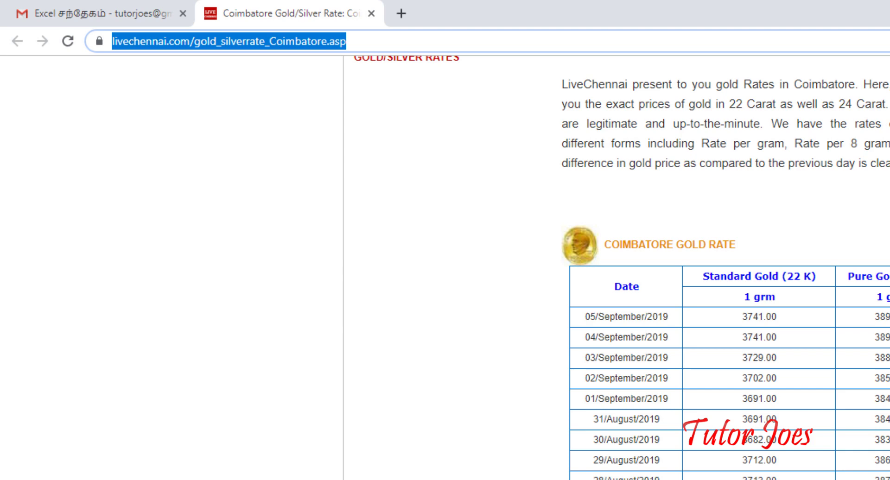
key("alt+Tab")
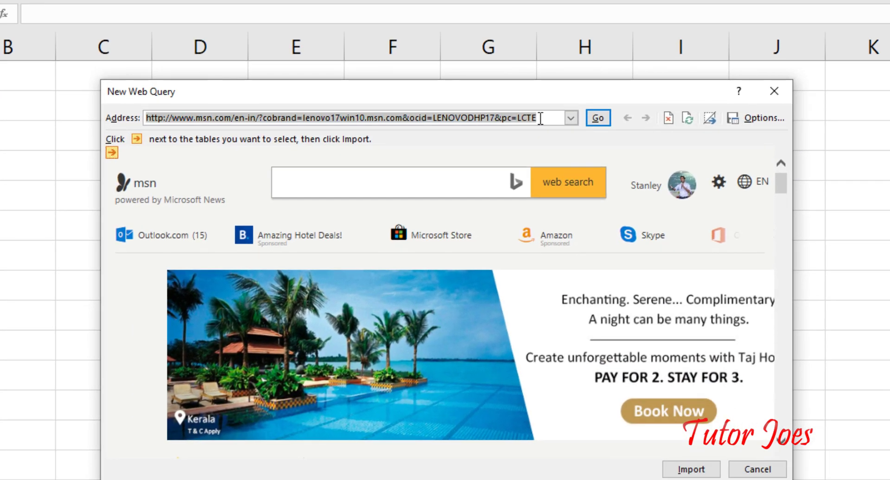
Paste the LiveChennai URL into the Address box, load it, and answer the script error prompts
left_click(559, 116)
type("https://www.livechennai.com/gold_silverrate_Coimbatore.asp")
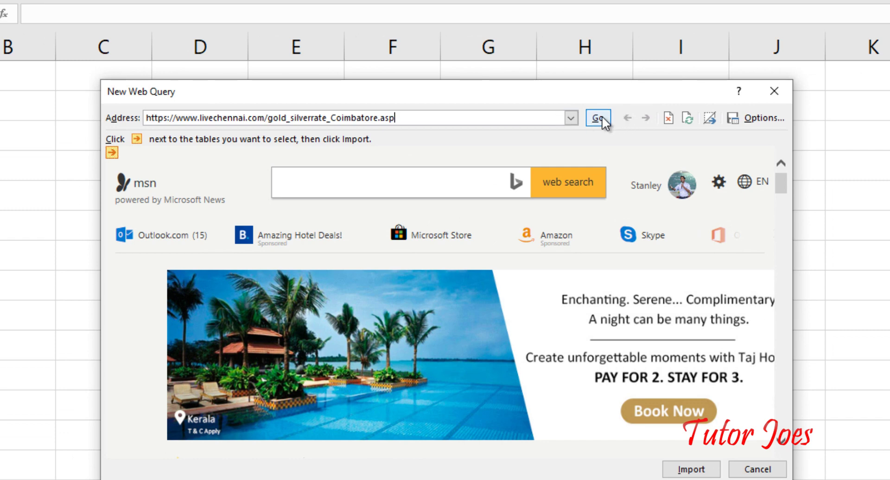
left_click(601, 117)
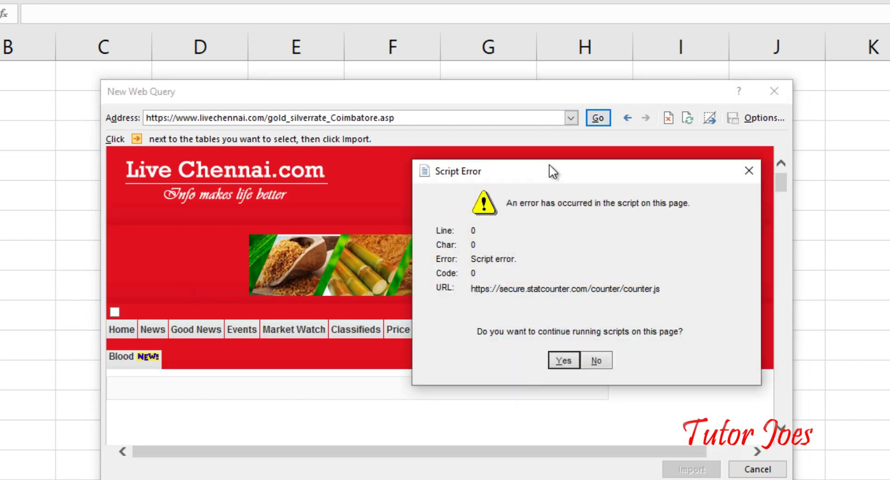
left_click_drag(548, 171, 418, 180)
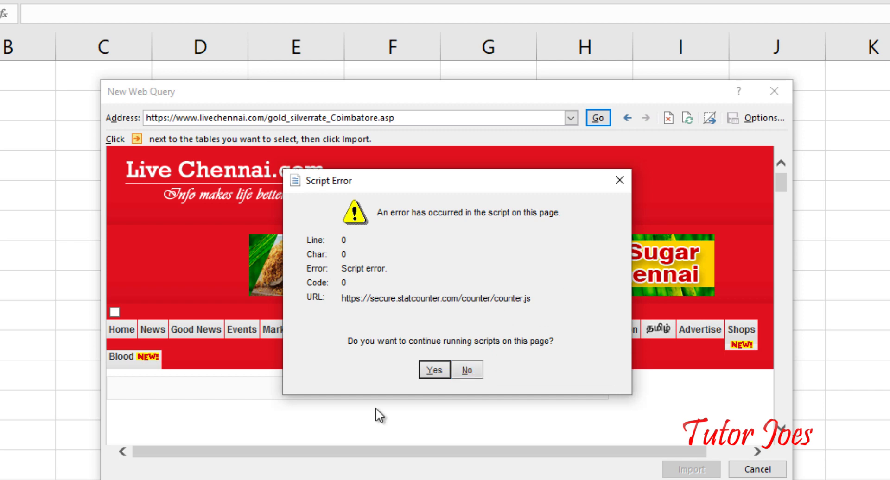
left_click(435, 369)
left_click(565, 360)
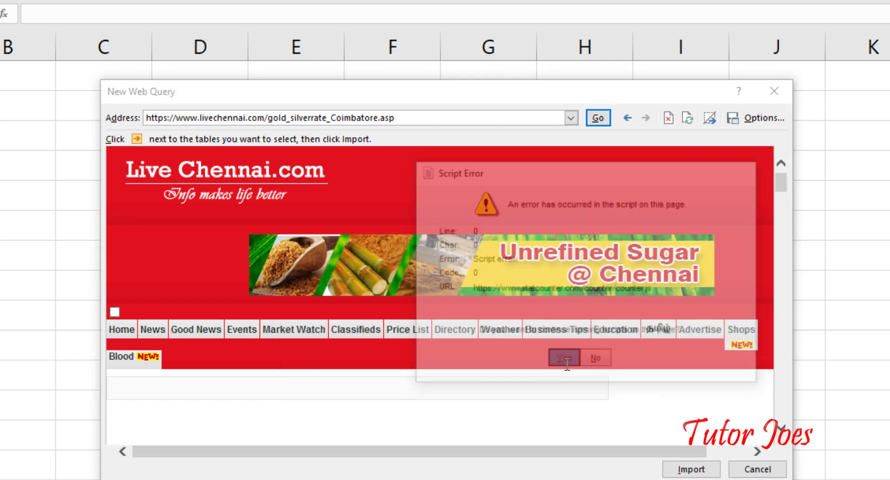
Move and enlarge the query window, scrolling the preview to the rate table
left_click_drag(603, 91, 598, 6)
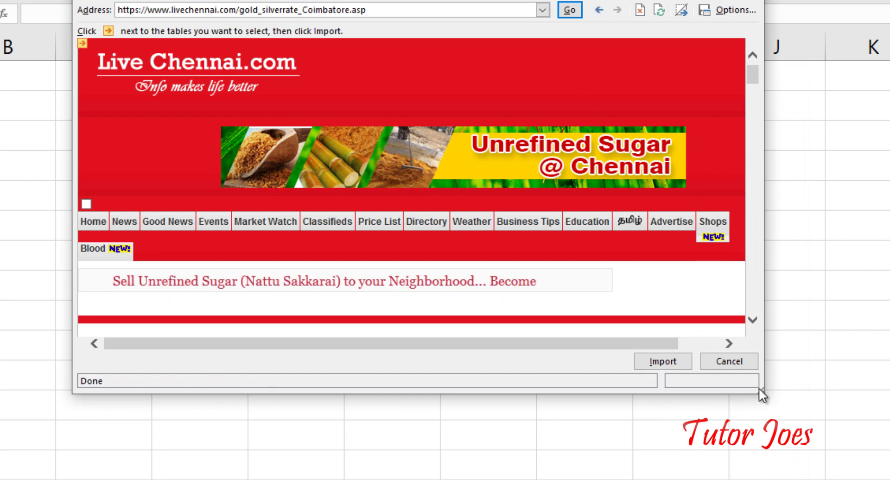
left_click_drag(760, 391, 889, 479)
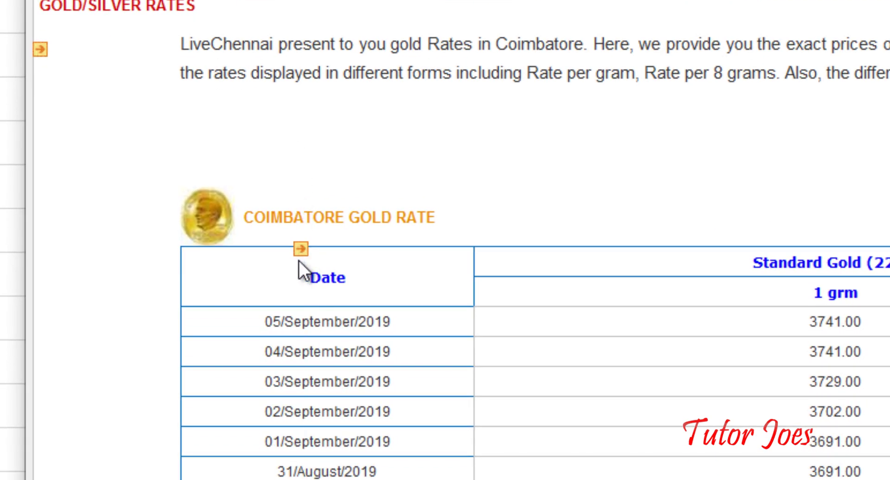
scroll(513, 85, "down", 3)
scroll(422, 77, "up", 1)
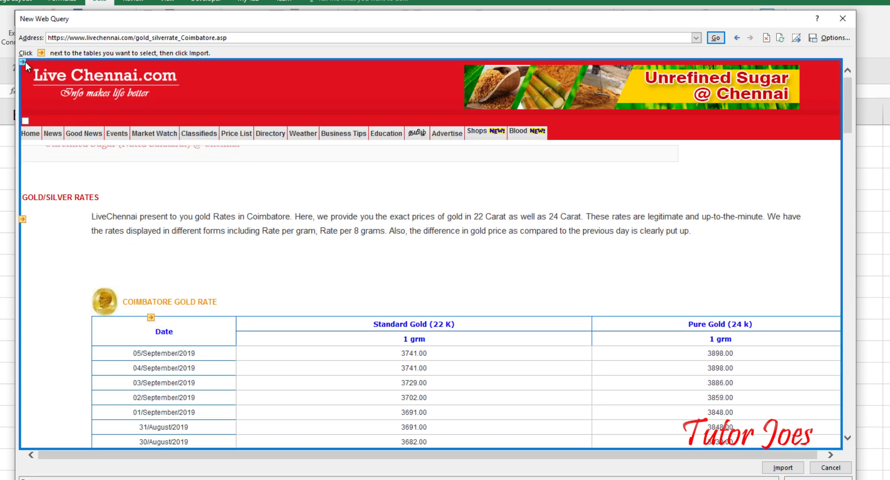
Select the entire web page and import it into the sheet at cell A1
left_click(24, 60)
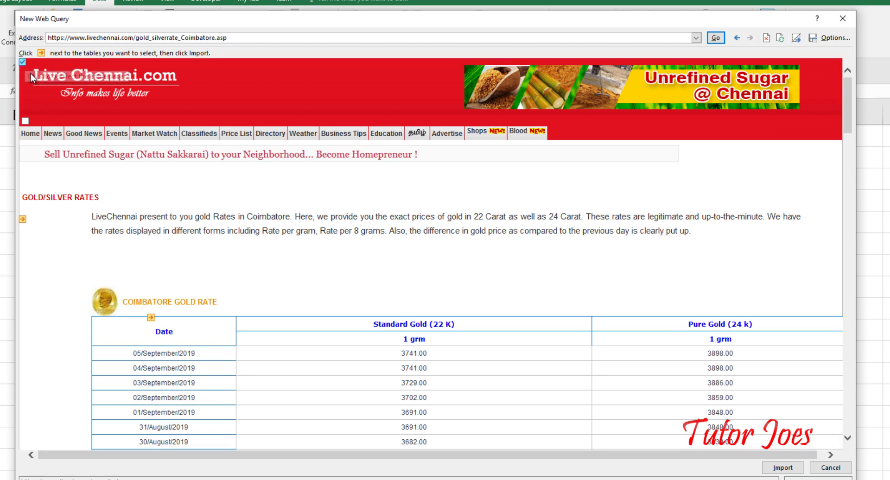
left_click(772, 468)
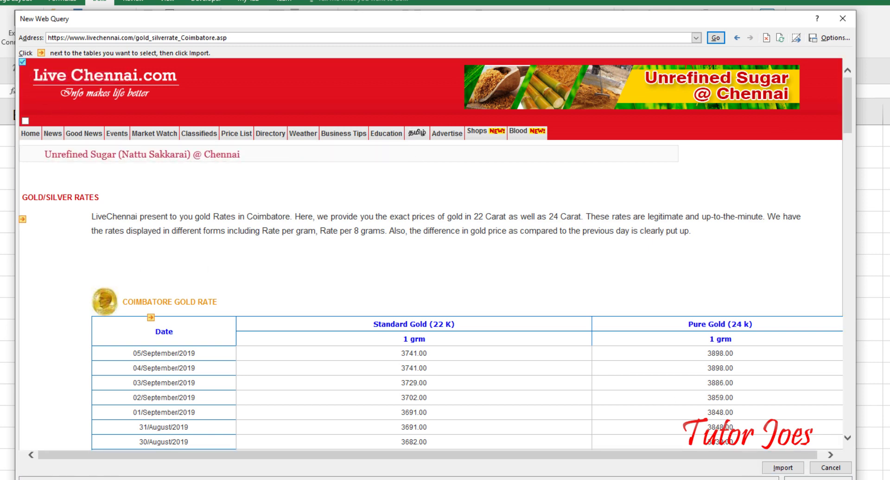
left_click_drag(856, 478, 550, 422)
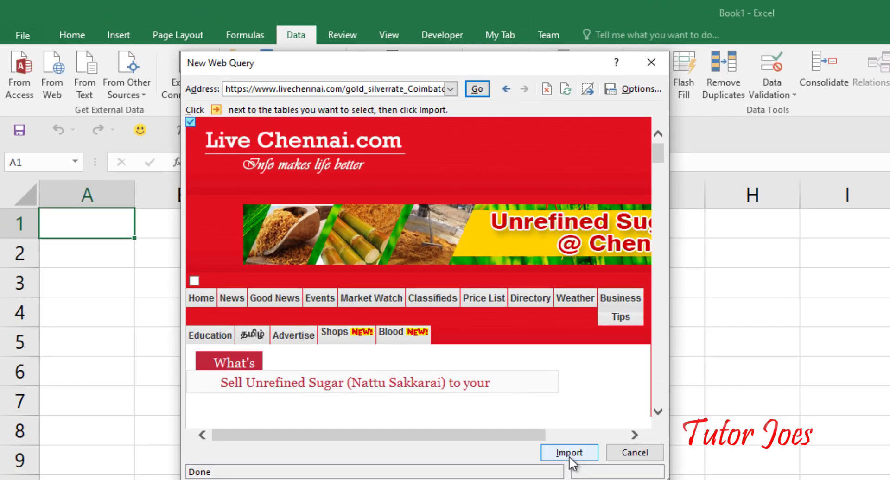
left_click(461, 393)
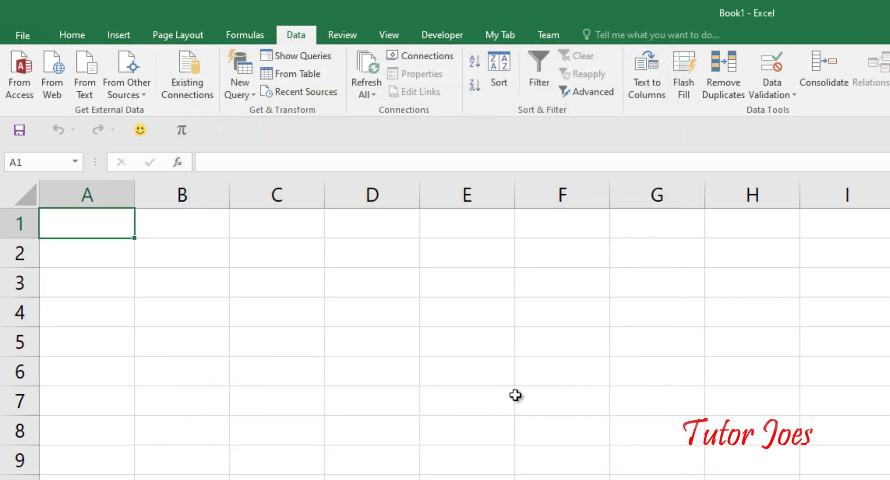
left_click(423, 324)
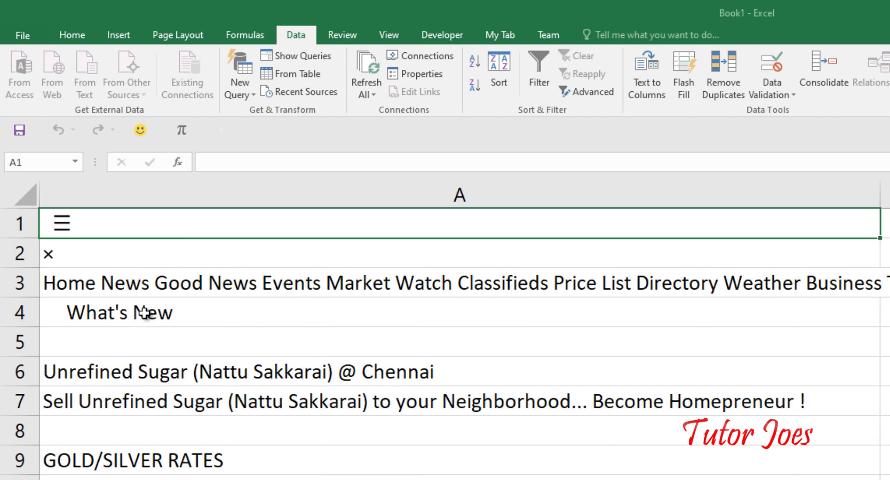
Scroll through the imported page content and select the block of dates and rates
scroll(322, 464, "down", 3)
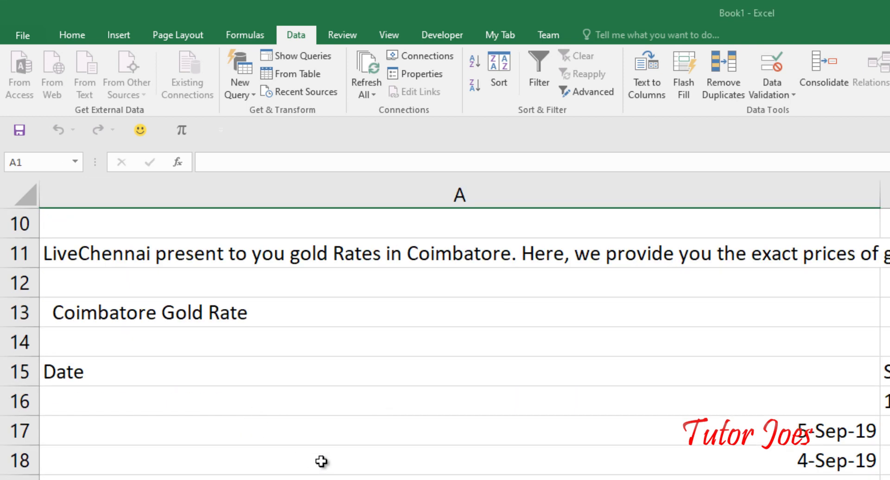
scroll(322, 464, "down", 3)
scroll(445, 341, "down", 2)
scroll(445, 342, "down", 8)
scroll(445, 341, "down", 5)
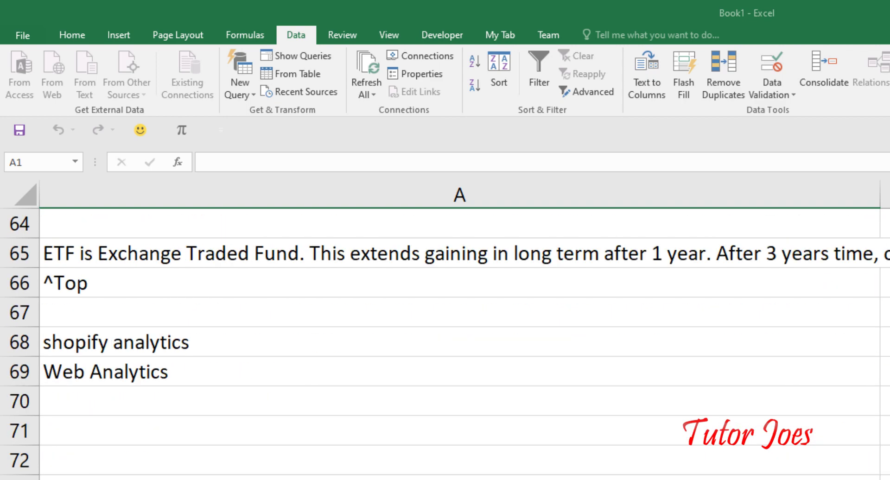
scroll(445, 341, "up", 13)
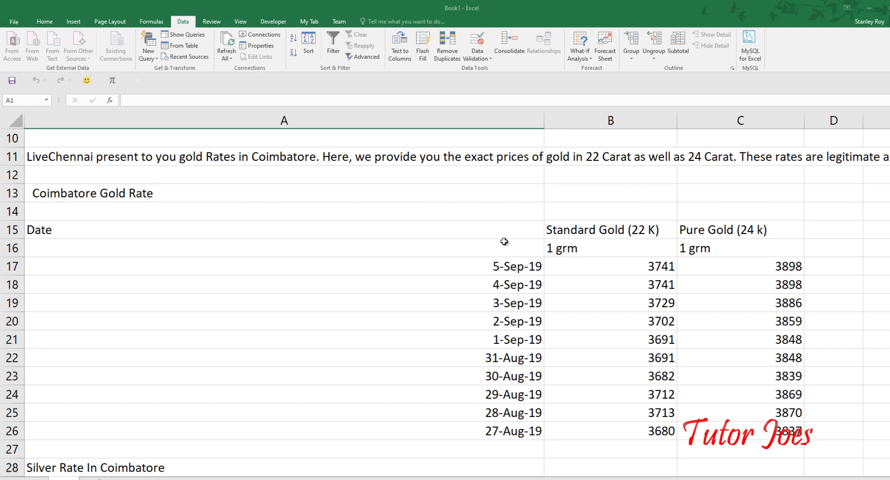
mouse_move(523, 252)
left_mouse_down()
mouse_move(660, 401)
mouse_move(762, 436)
left_mouse_up()
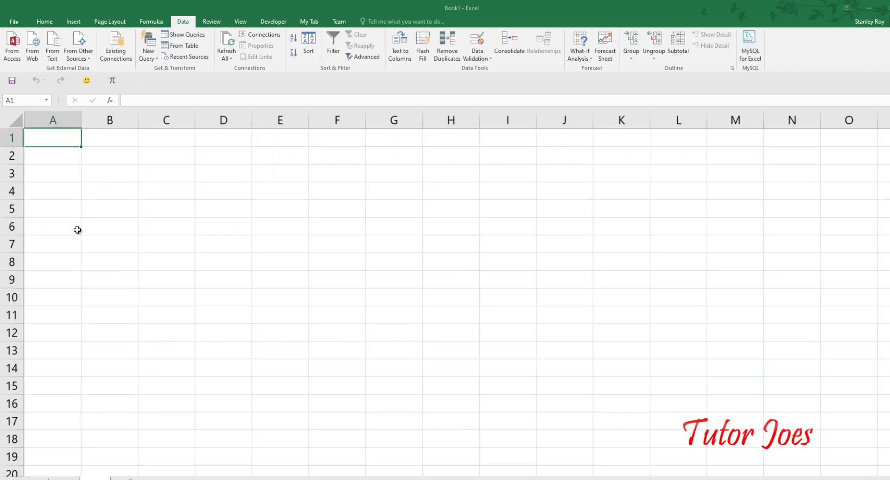
Reload the Coimbatore page in a new web query, tick the Gold Rate table and import it
left_click(32, 46)
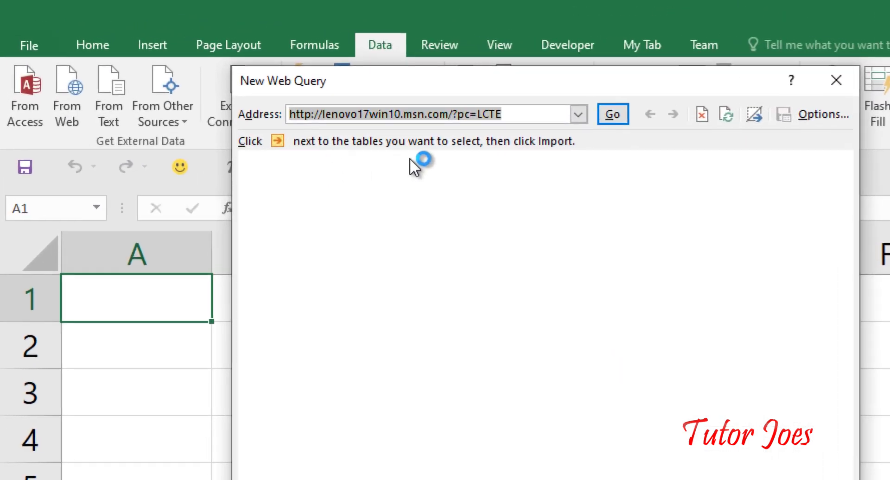
left_click(612, 114)
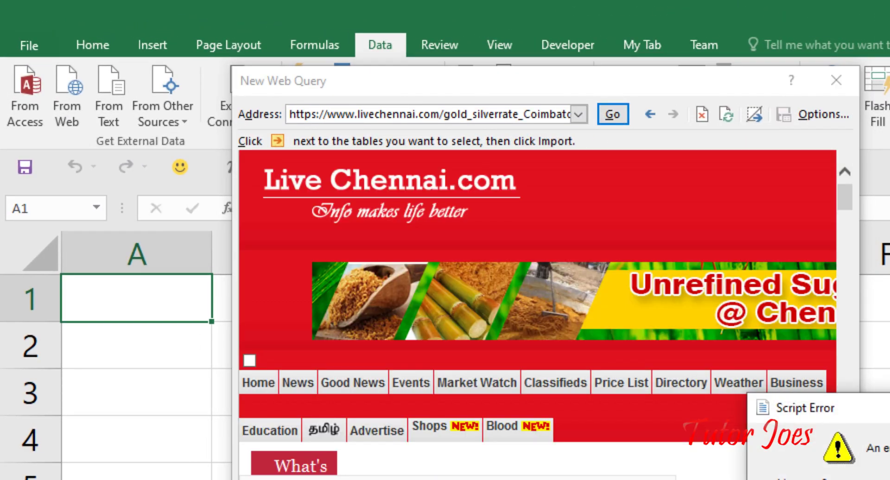
key("Return")
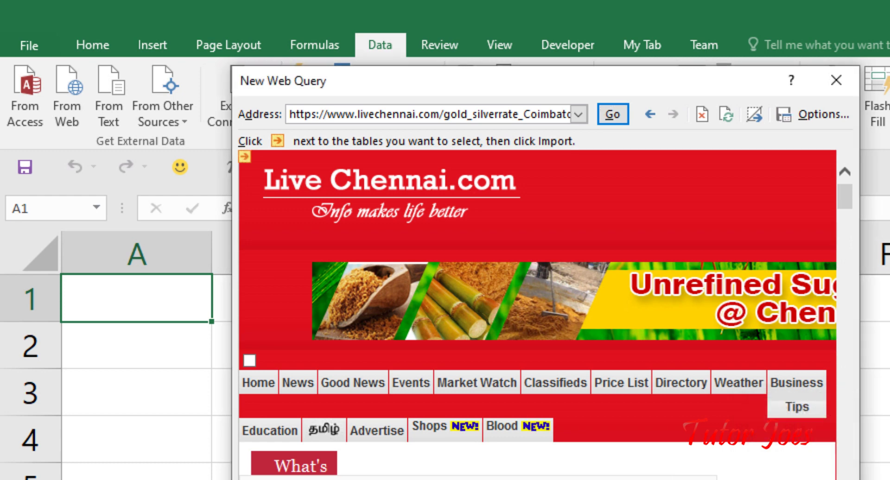
left_click_drag(860, 278, 889, 278)
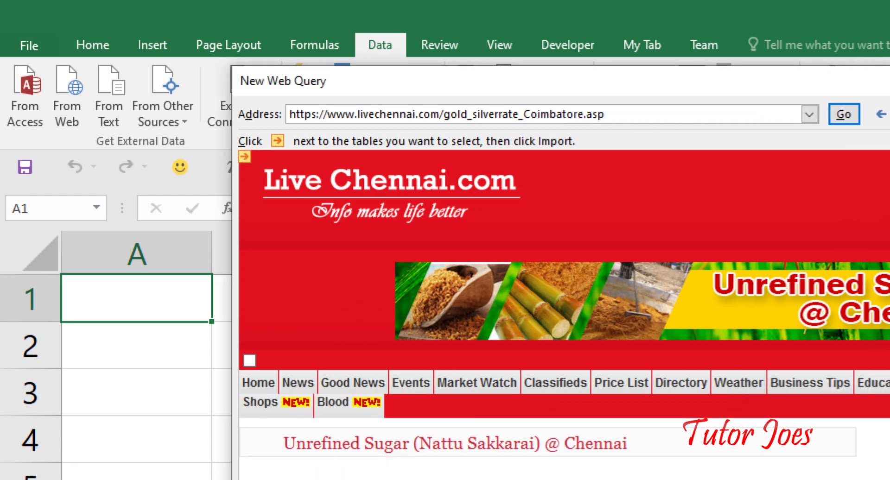
scroll(564, 316, "down", 3)
scroll(521, 417, "down", 5)
left_click(519, 414)
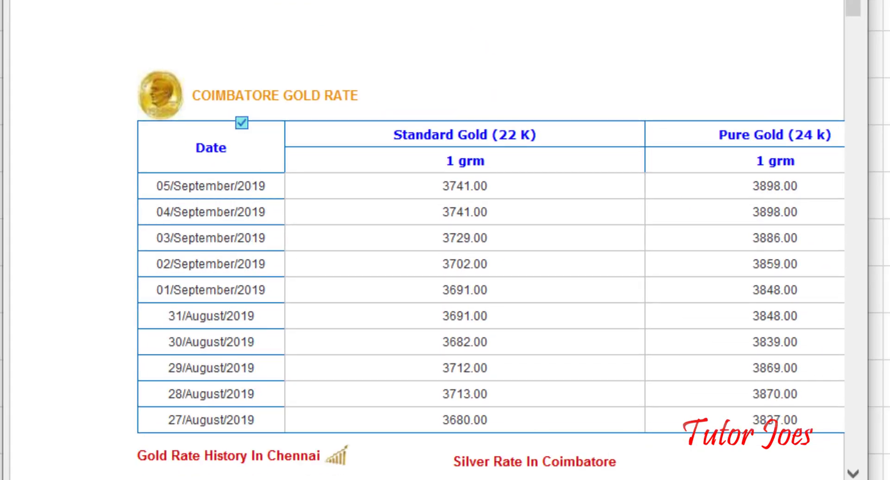
key("Return")
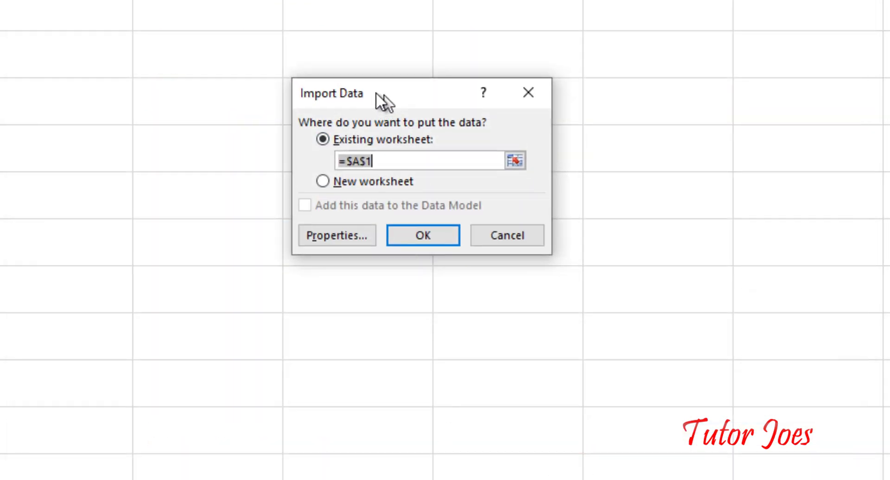
Set the query to refresh every 5 minutes and place the gold rate table at $A$1
left_click_drag(377, 93, 269, 52)
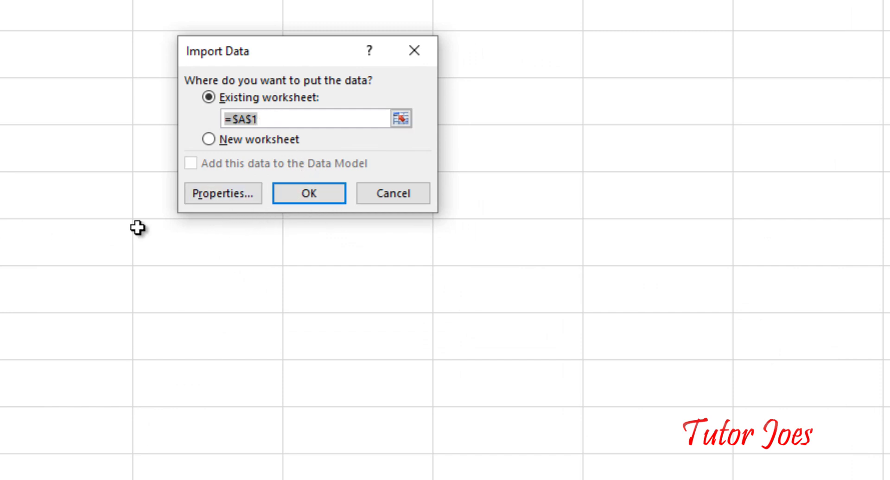
left_click(246, 200)
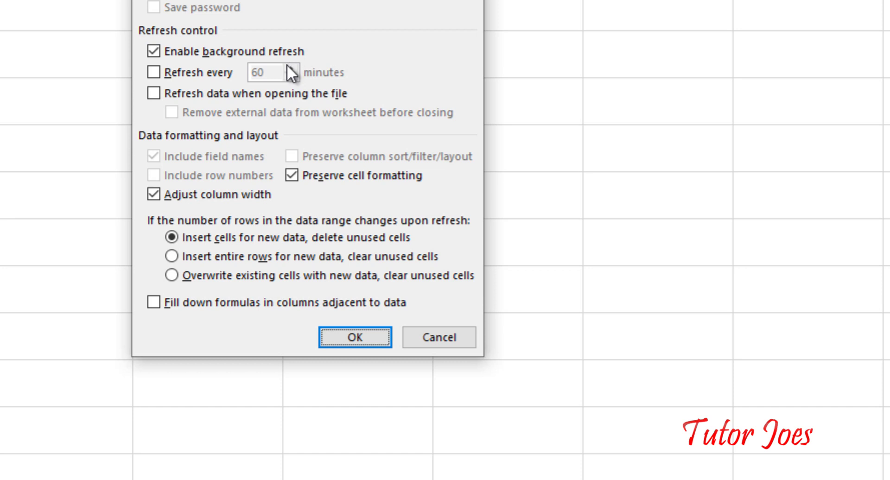
left_click(157, 73)
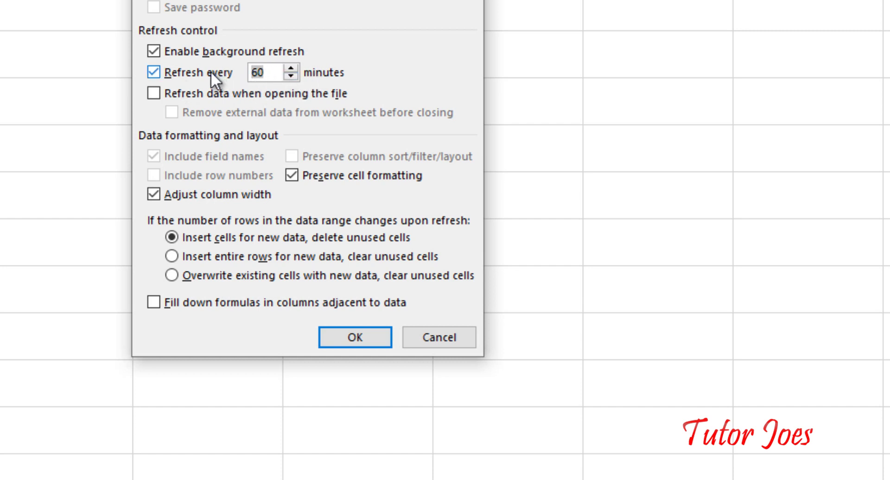
type("5")
left_click(354, 337)
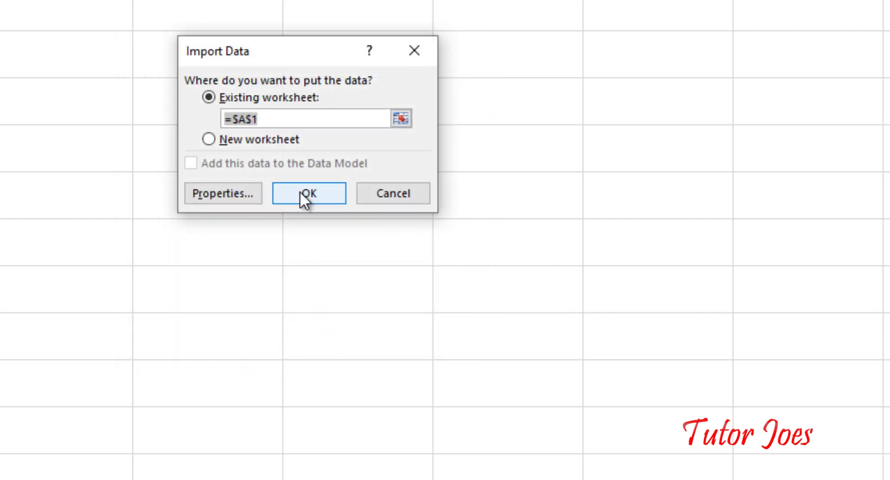
left_click(301, 192)
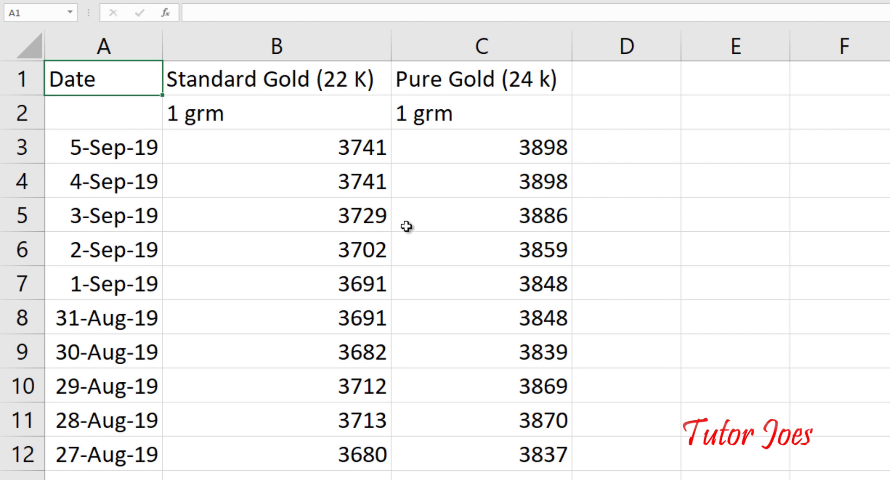
Apply All Borders to the gold rate table A1:C12
left_click(167, 181)
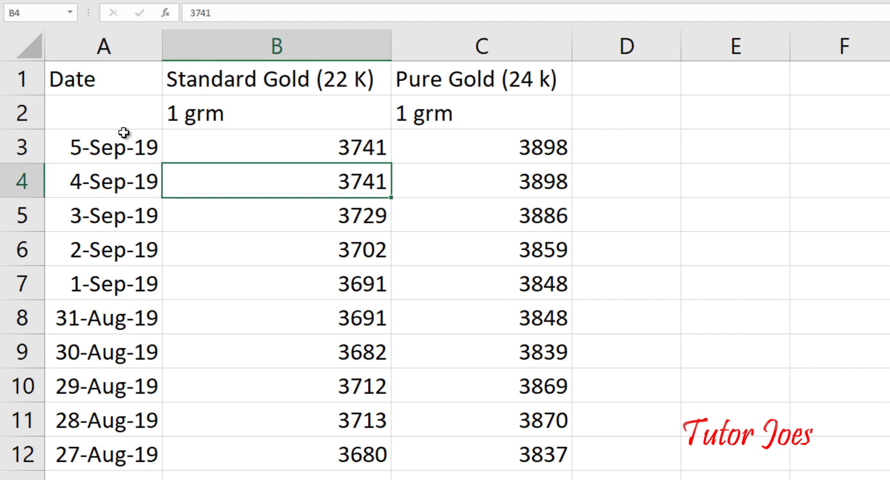
left_click(123, 148)
left_click_drag(70, 80, 520, 455)
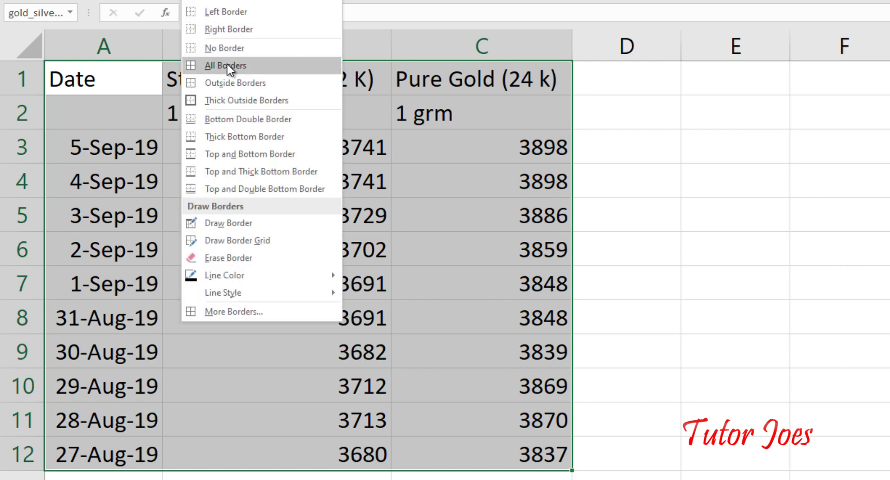
left_click(211, 65)
left_click(141, 120)
Make the header rows A1:C2 bold with red font colour
left_click_drag(142, 120, 503, 146)
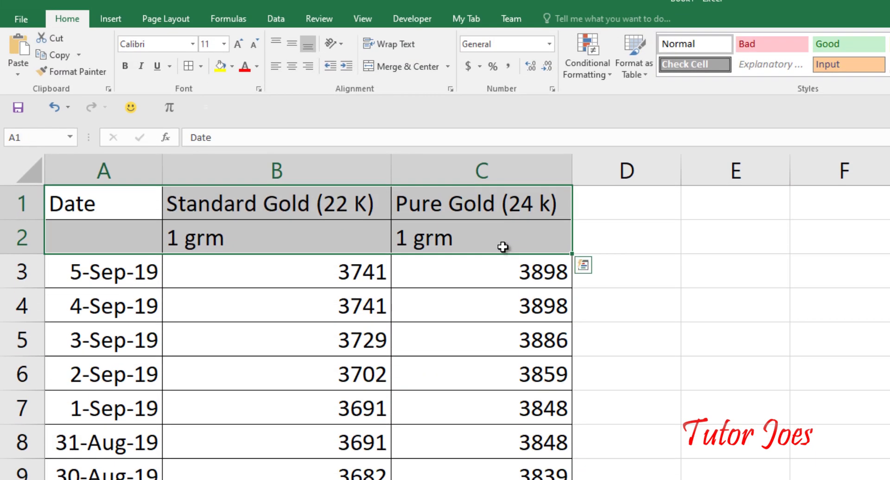
key("ctrl+b")
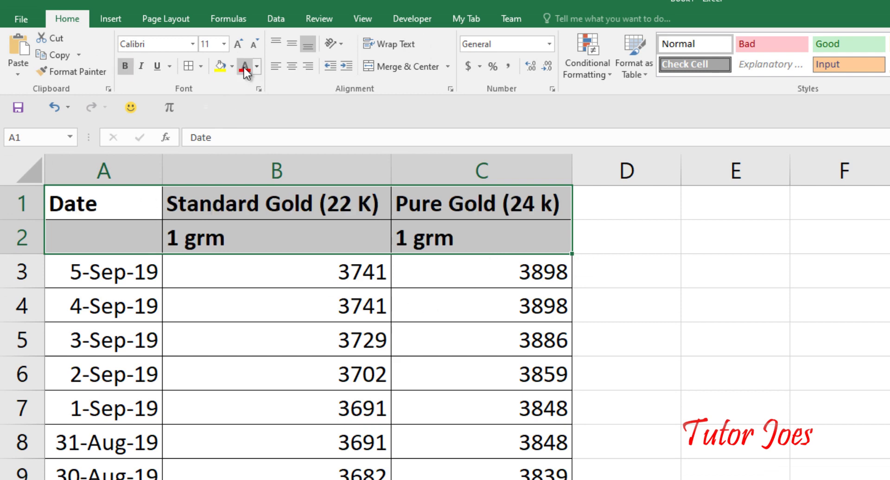
left_click(244, 67)
left_click(315, 319)
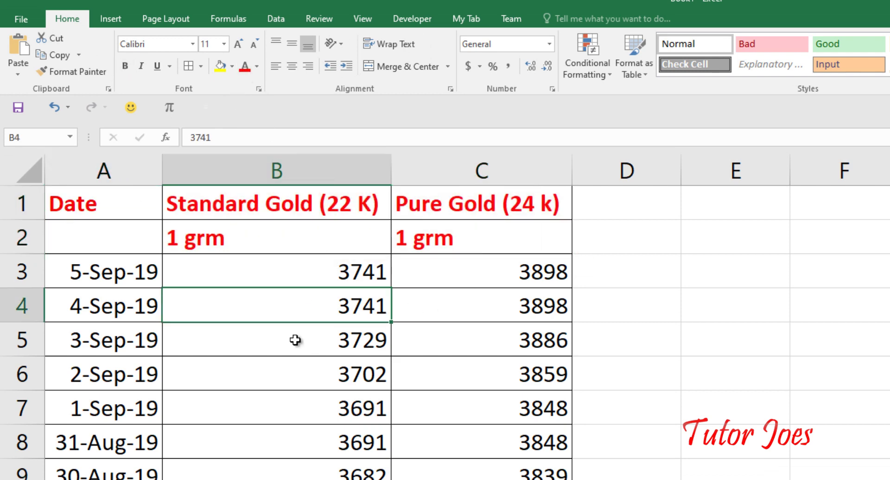
left_click(273, 327)
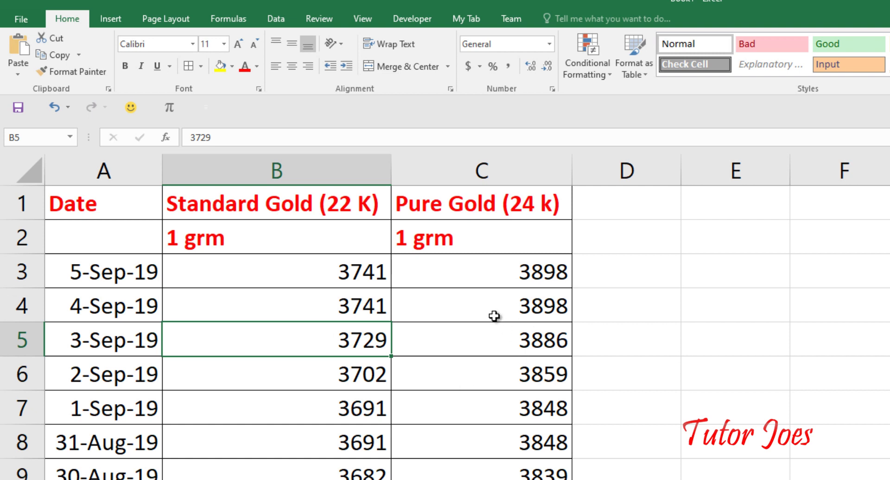